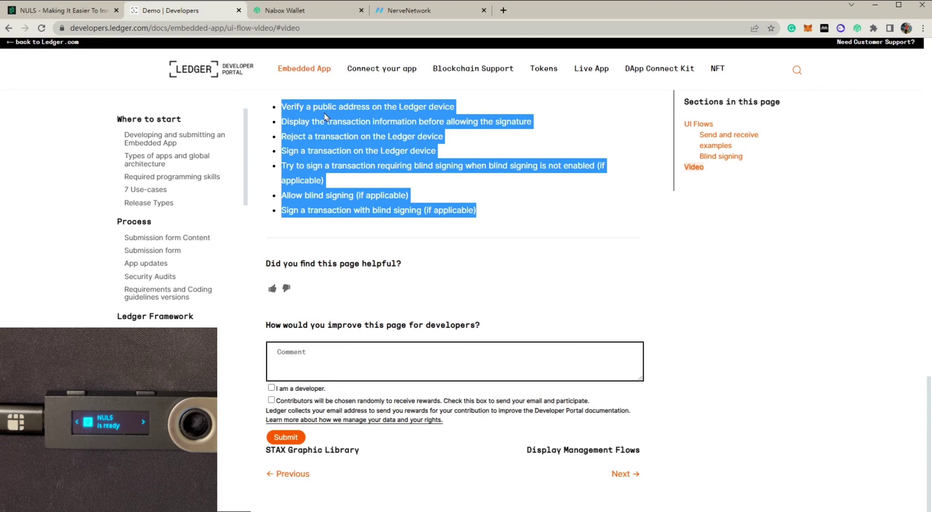
Step: Highlight the requirement to verify a public address, then switch to Nabox Wallet and start Verify Ledger Account for NULS-Ledger1
click(300, 118)
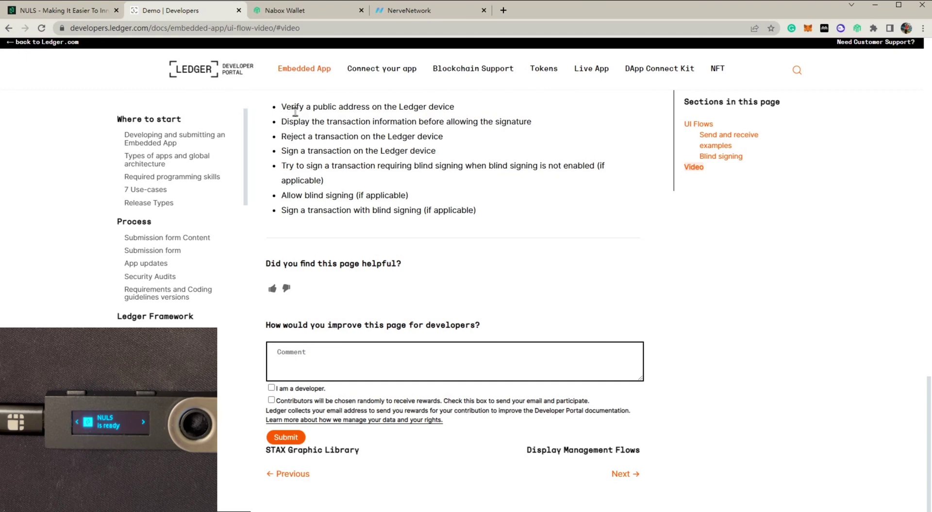
drag(280, 107, 461, 117)
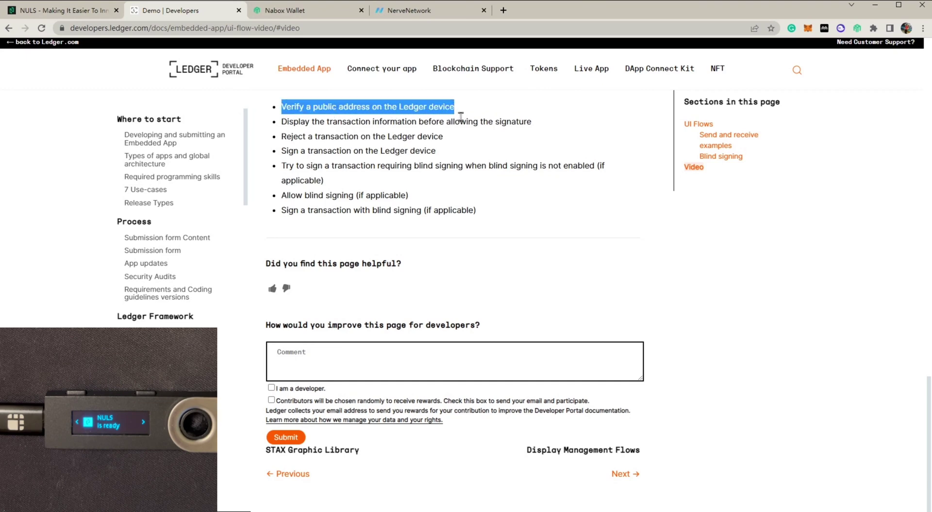
click(298, 15)
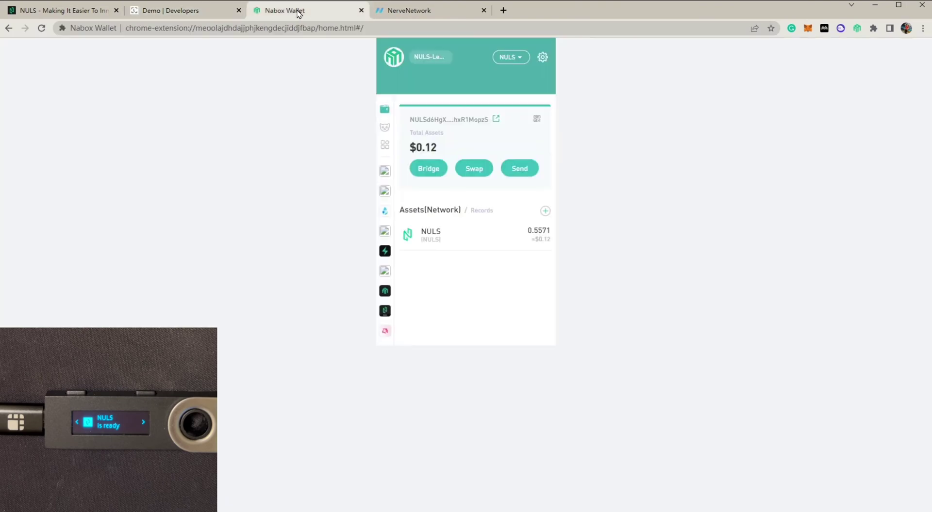
click(428, 57)
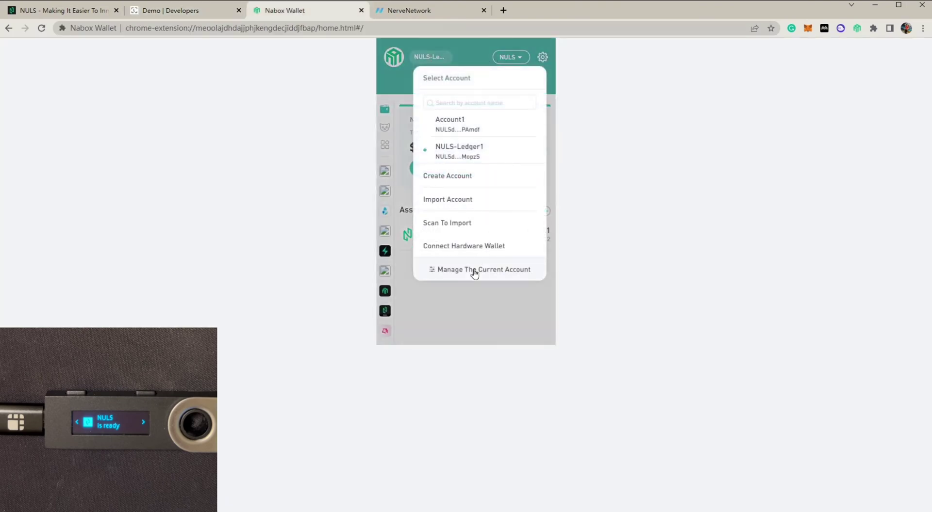
click(493, 271)
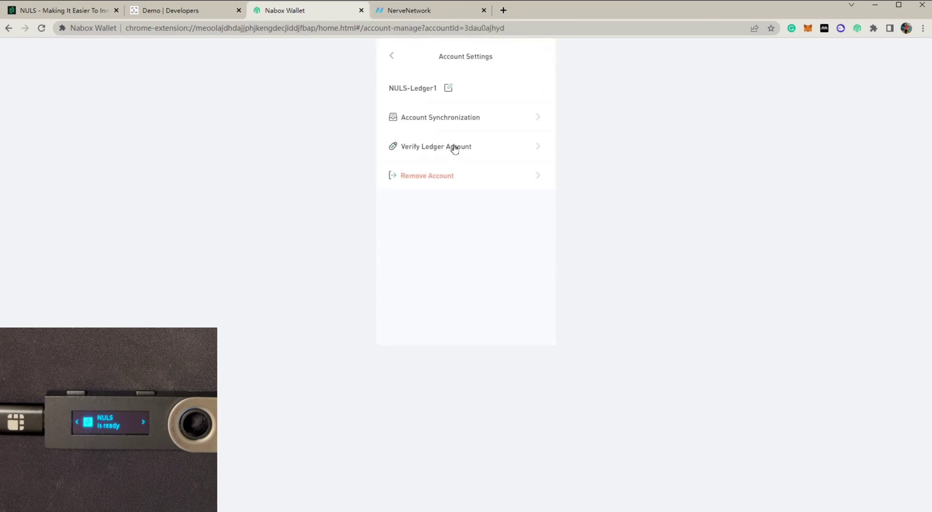
click(454, 150)
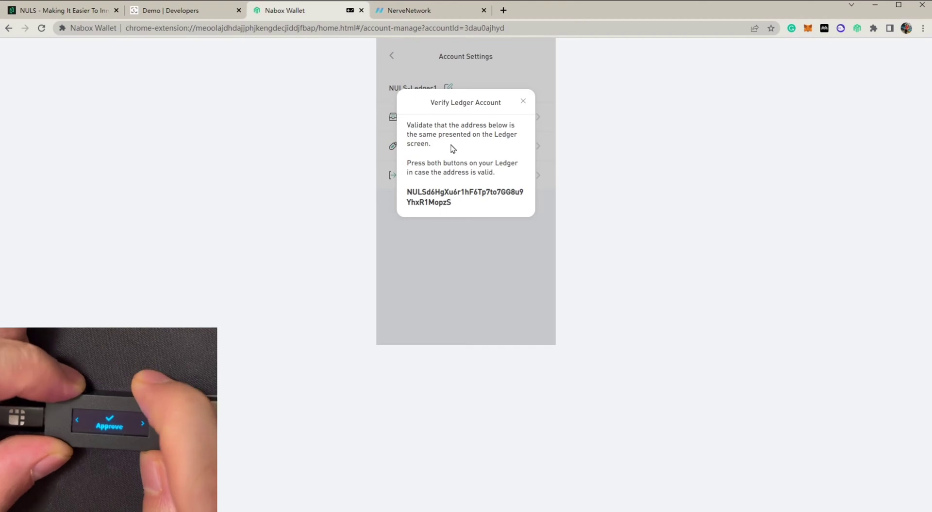
Step: Highlight the documentation's requirement to display transaction information before signing, then return to Nabox Wallet's home page, closing the Ledger account verification
click(210, 14)
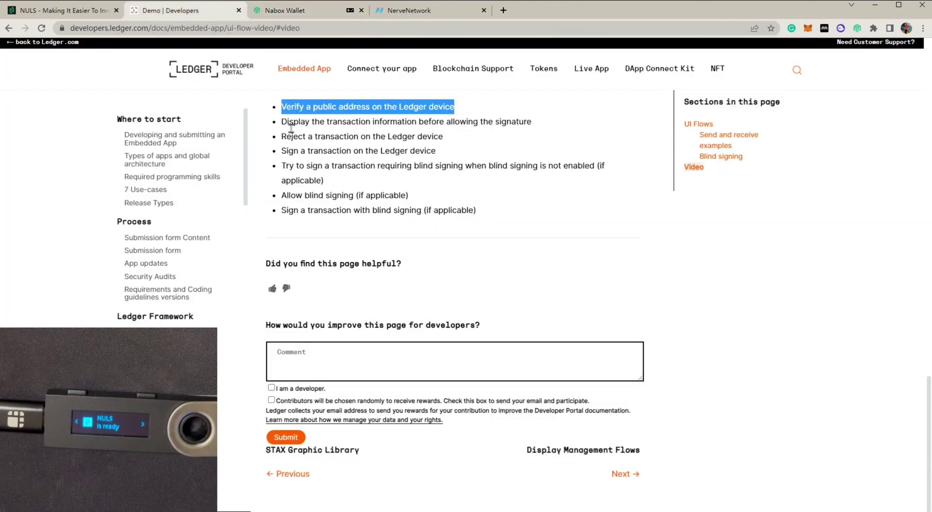
drag(283, 122, 533, 127)
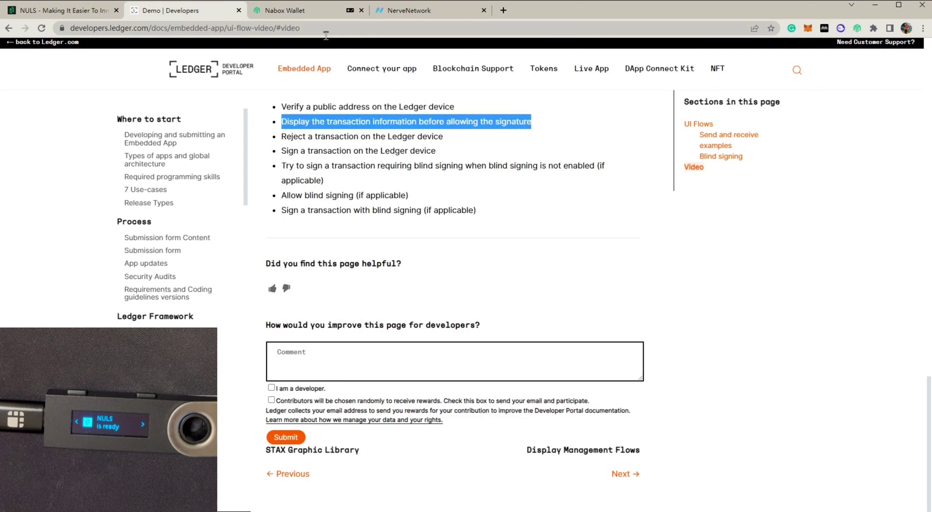
click(307, 11)
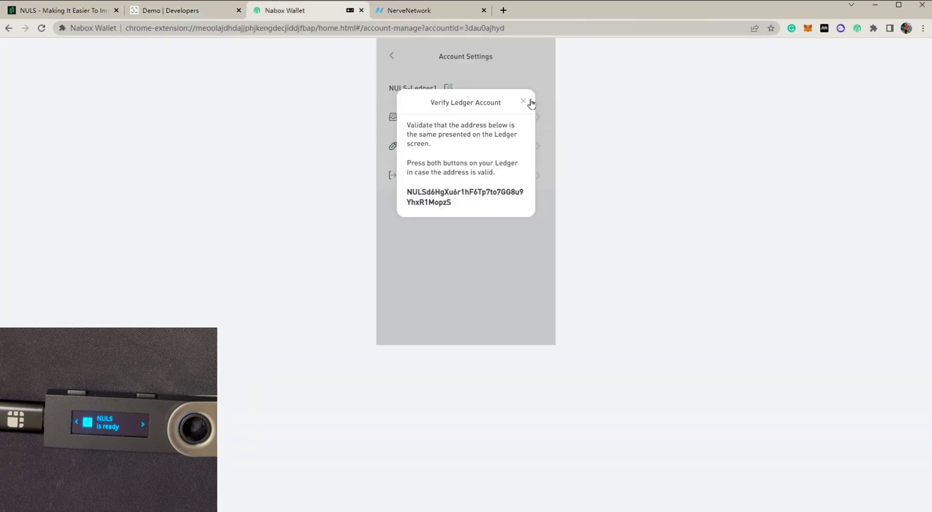
click(531, 102)
click(392, 56)
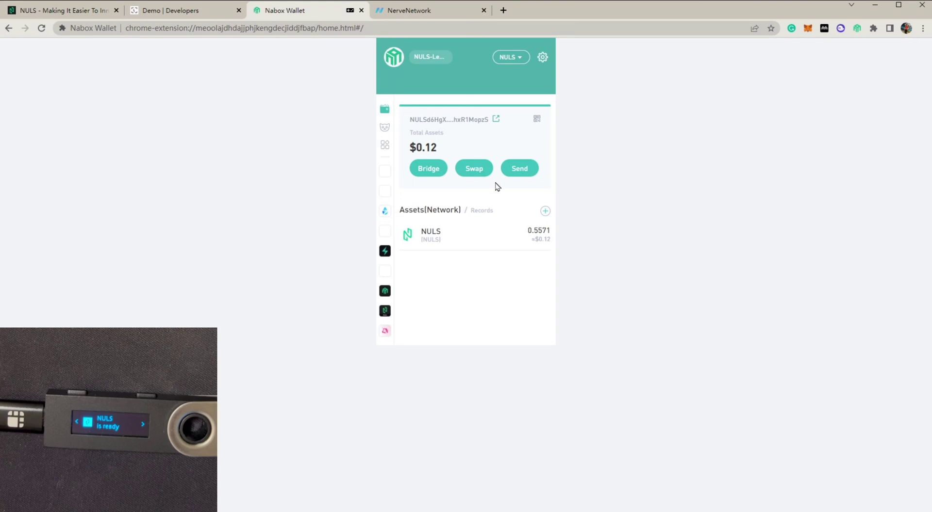
Step: Submit a transfer of 0.1 NULS to the copied Account1 address and confirm it for review on the Ledger device
click(519, 168)
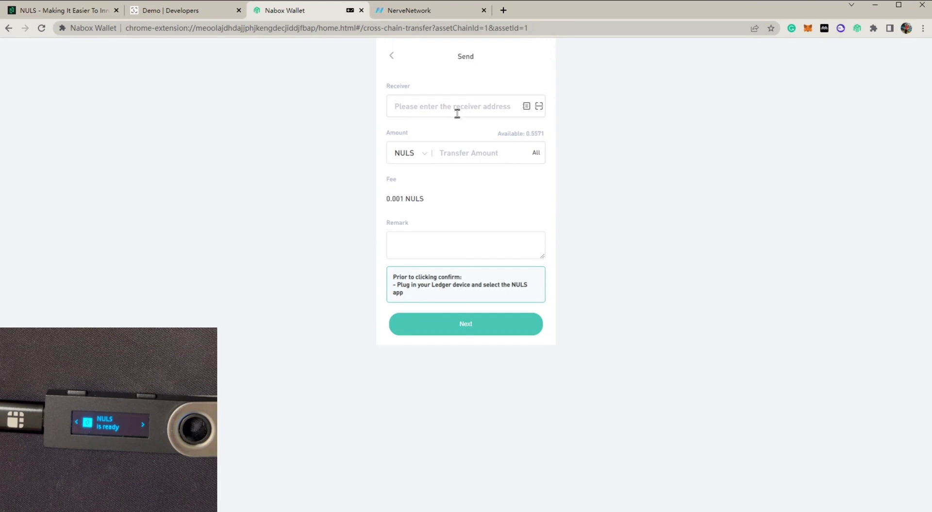
key(ctrl+v)
click(481, 176)
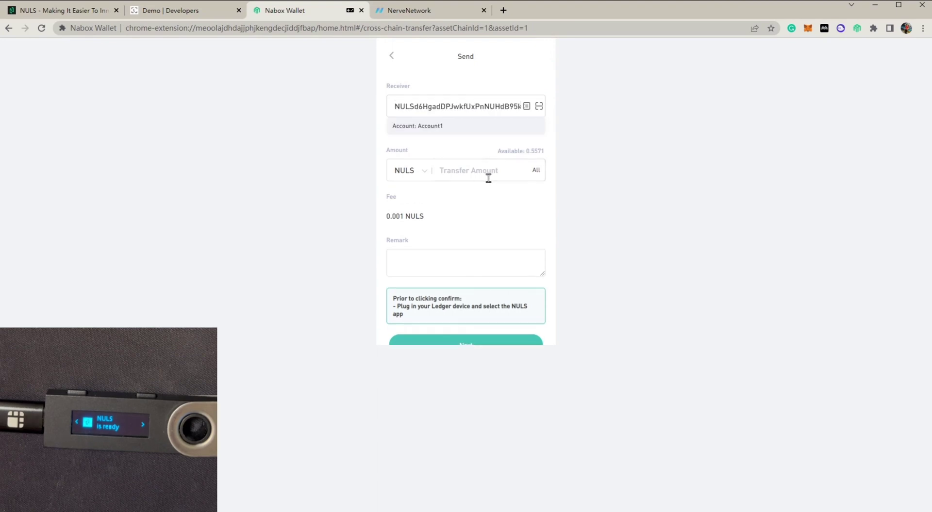
text(0.1)
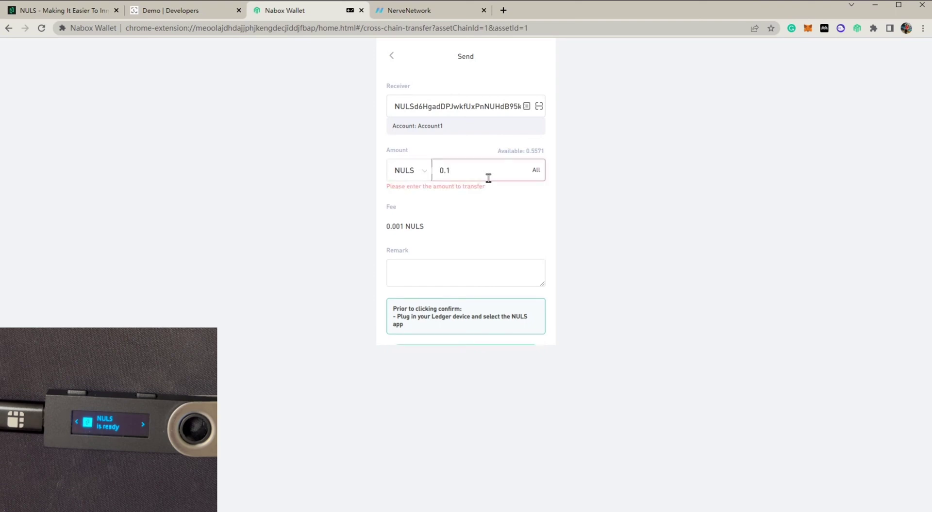
scroll(477, 298, down, 1)
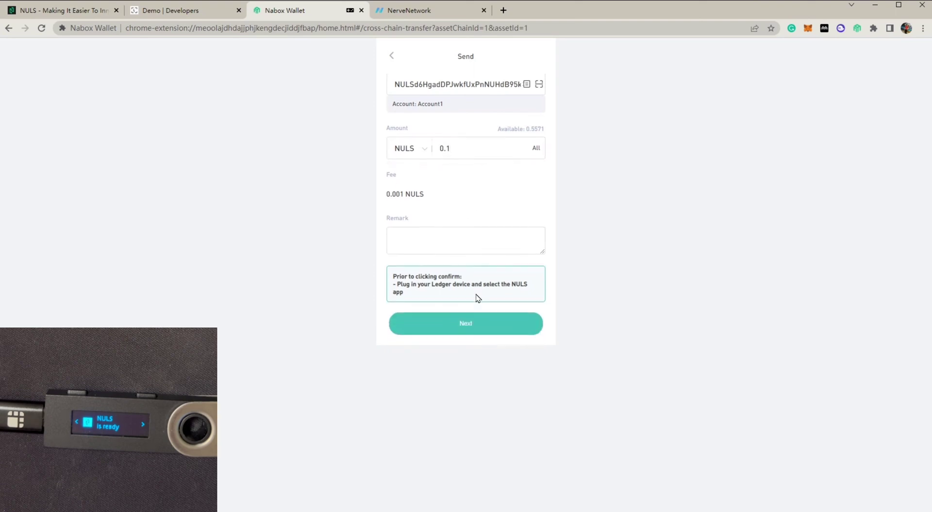
click(479, 322)
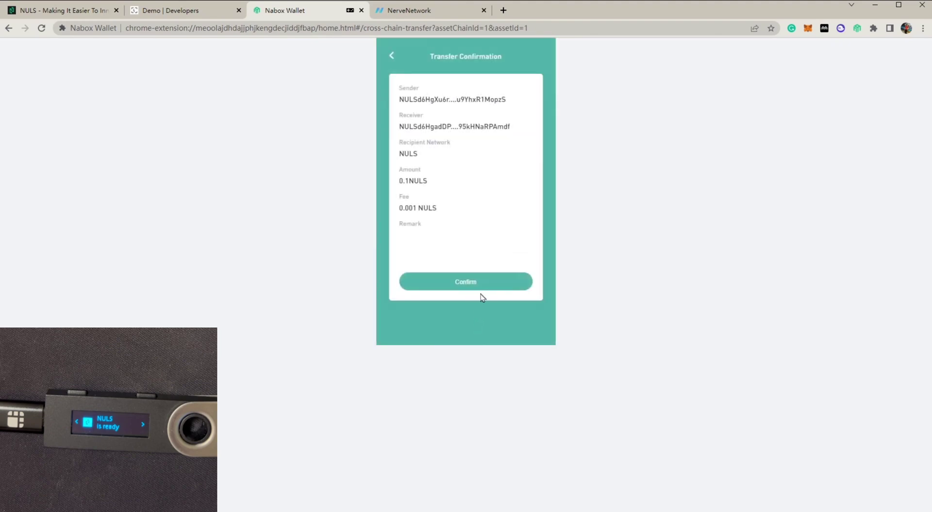
click(480, 284)
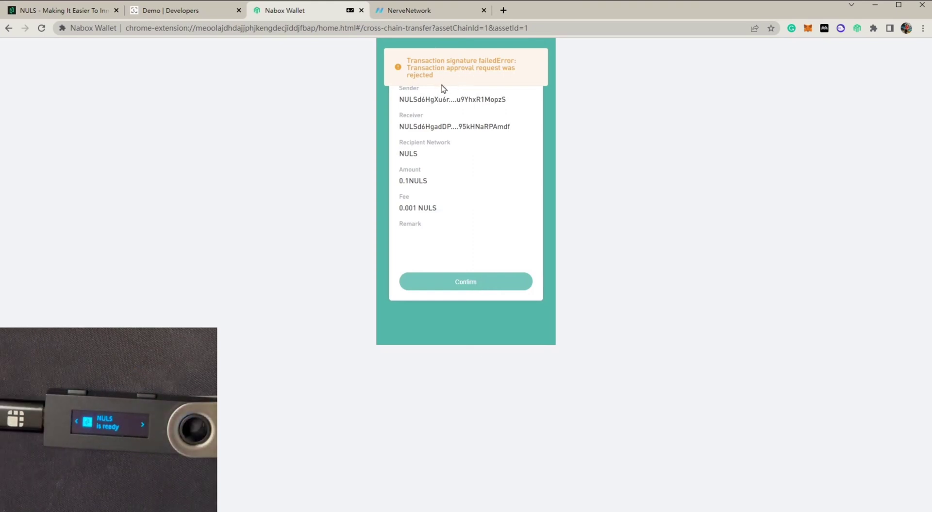
Step: Highlight the requirements to reject and to sign a transaction in the Ledger documentation, then resubmit the 0.1 NULS transfer in Nabox Wallet
click(180, 10)
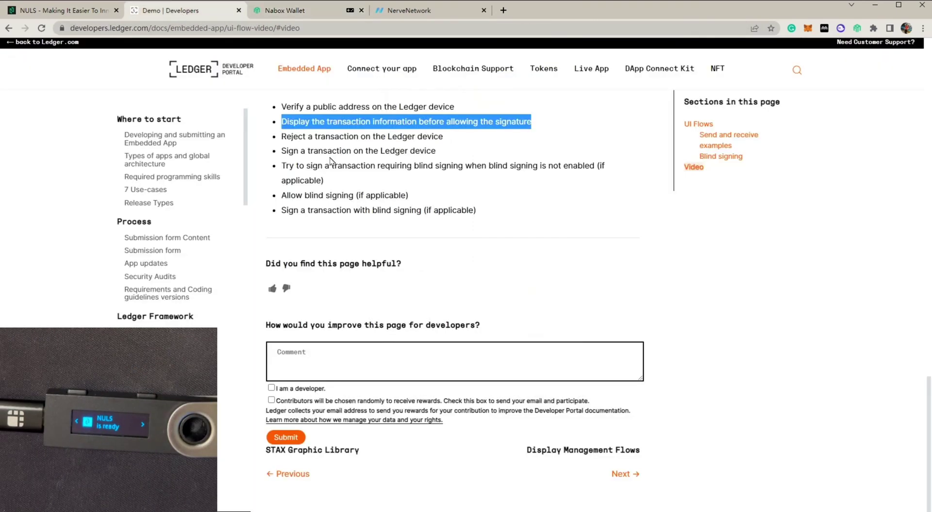
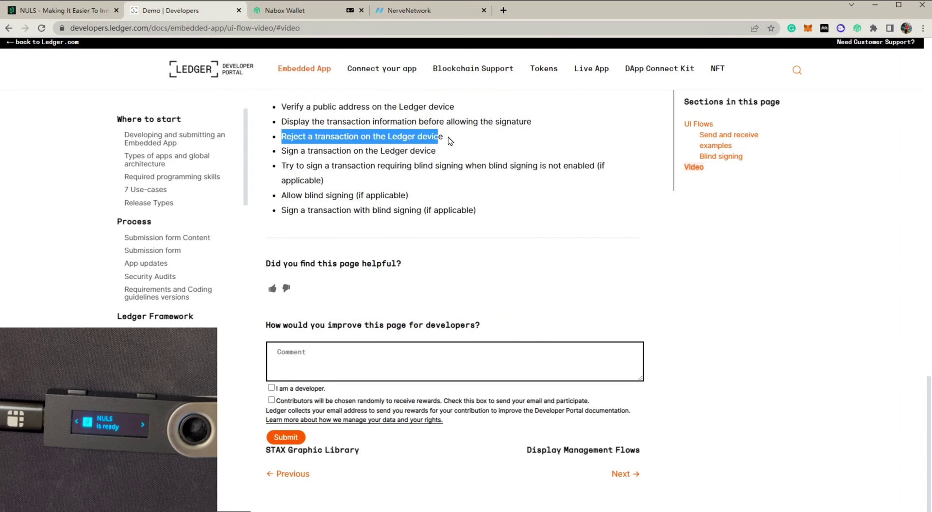
drag(283, 153, 443, 158)
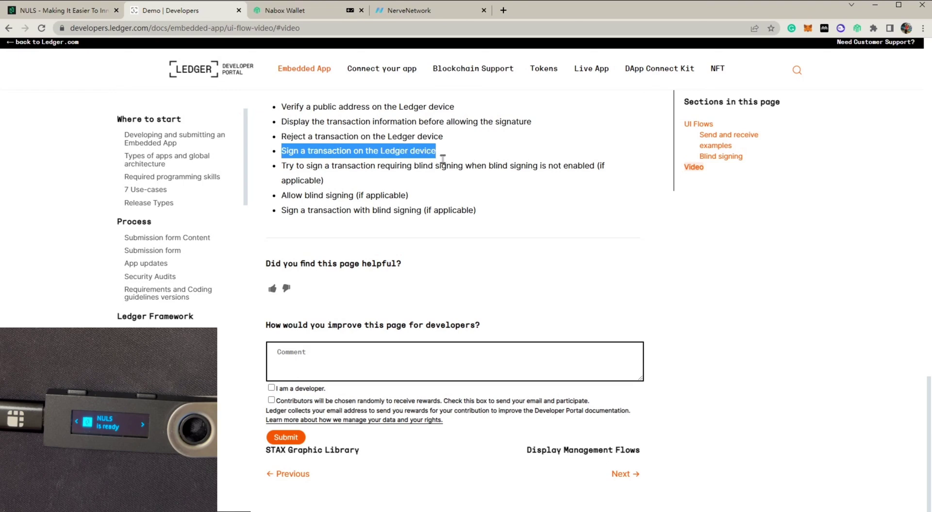
click(310, 11)
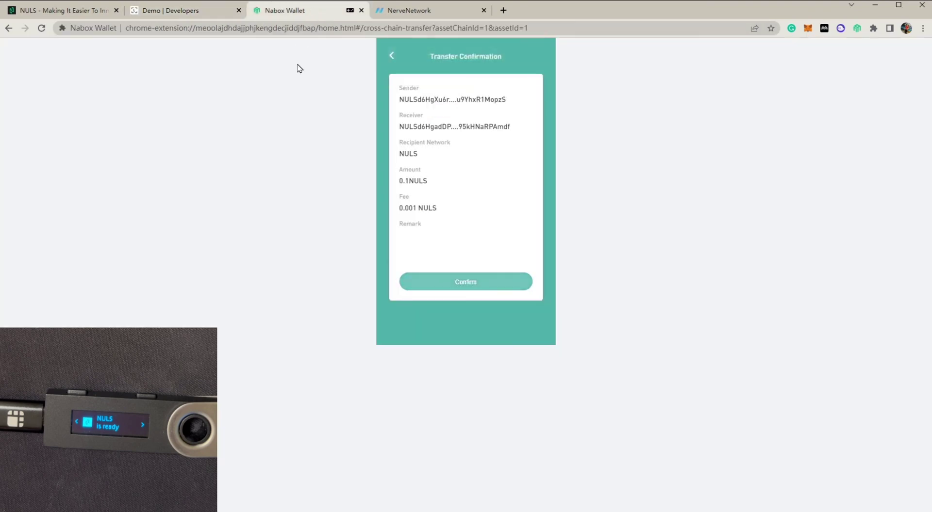
click(396, 58)
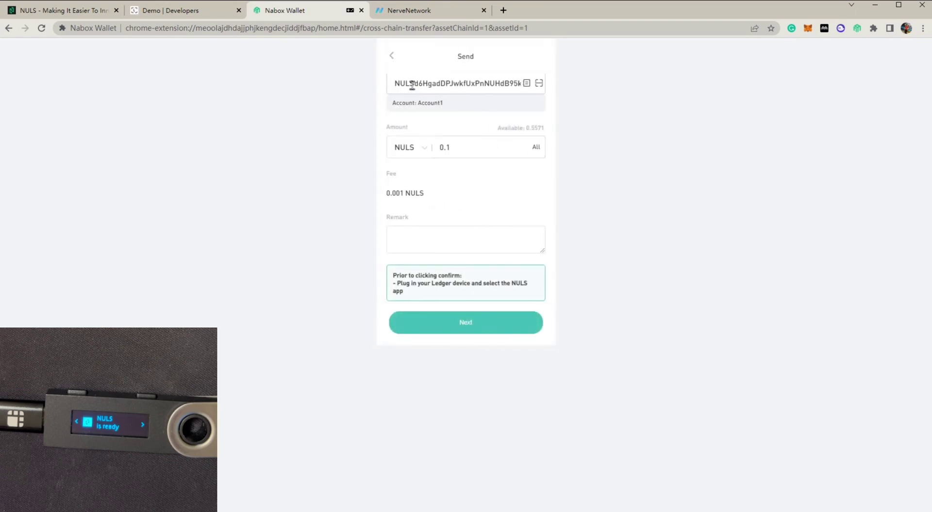
click(484, 325)
click(480, 284)
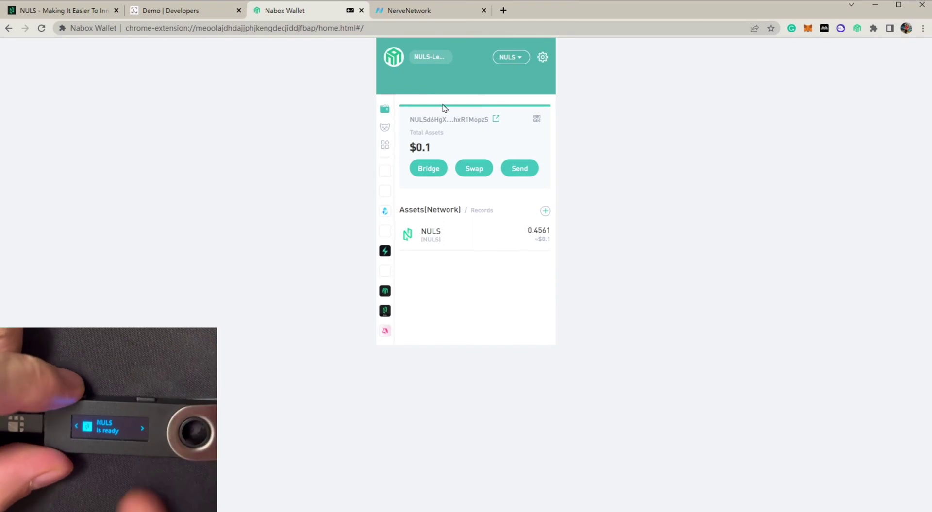
Step: Highlight the three blind signing requirements in the Ledger developer documentation's video checklist
click(194, 16)
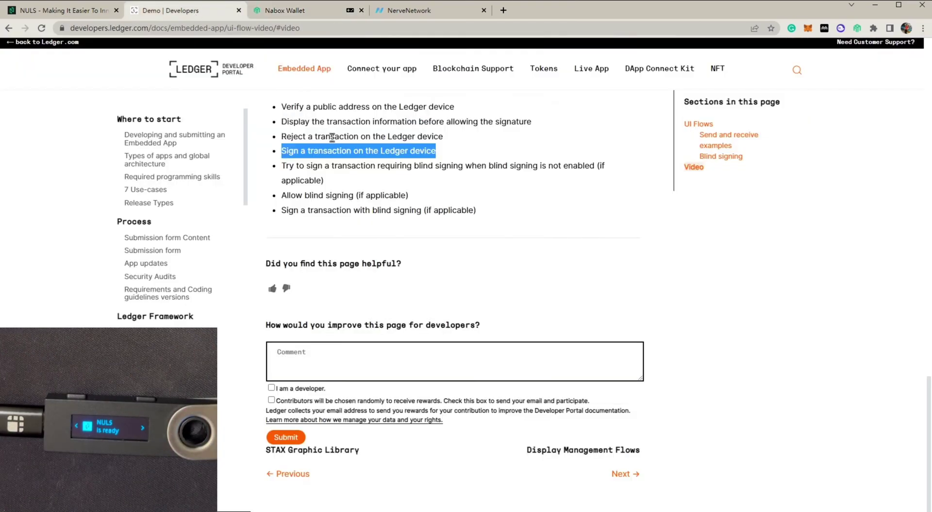
click(336, 184)
drag(283, 168, 479, 214)
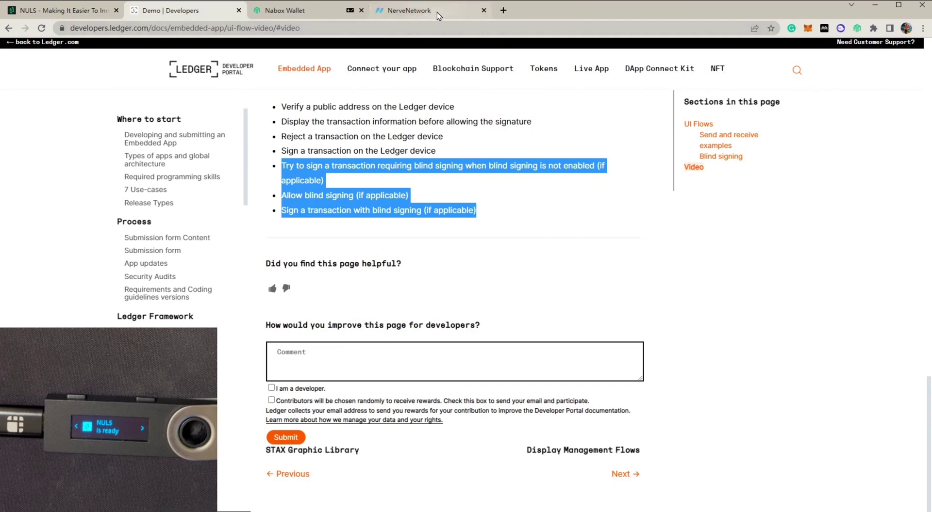
Step: Switch to the NerveNetwork swap page and connect the Nabox wallet to it
mouse_move(438, 12)
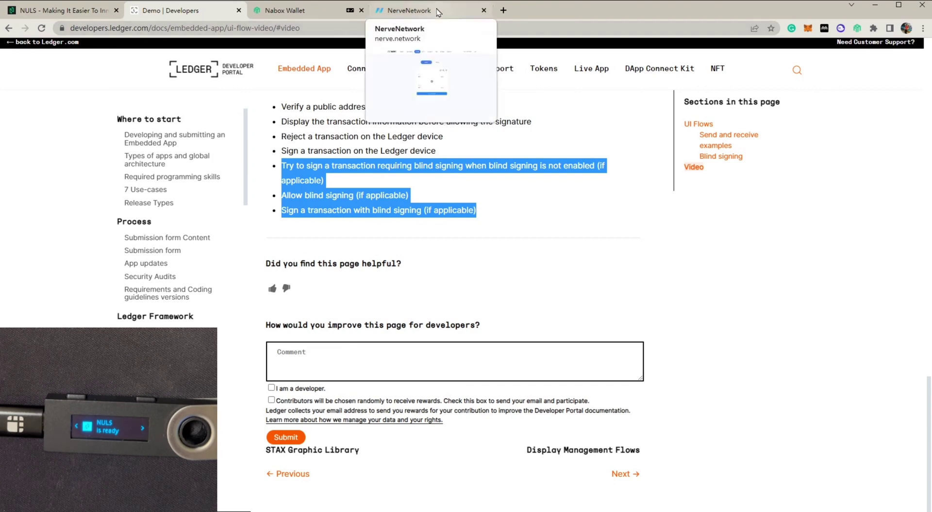
click(438, 11)
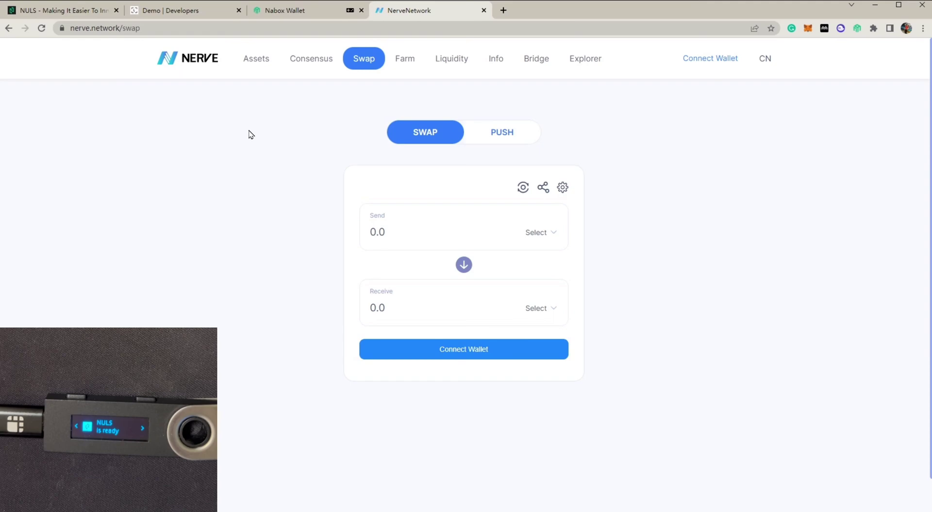
click(723, 60)
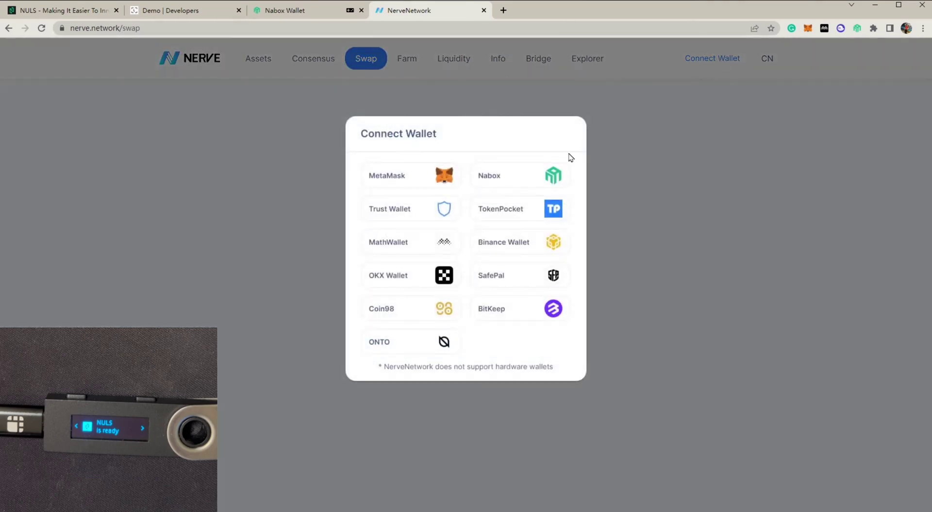
click(550, 177)
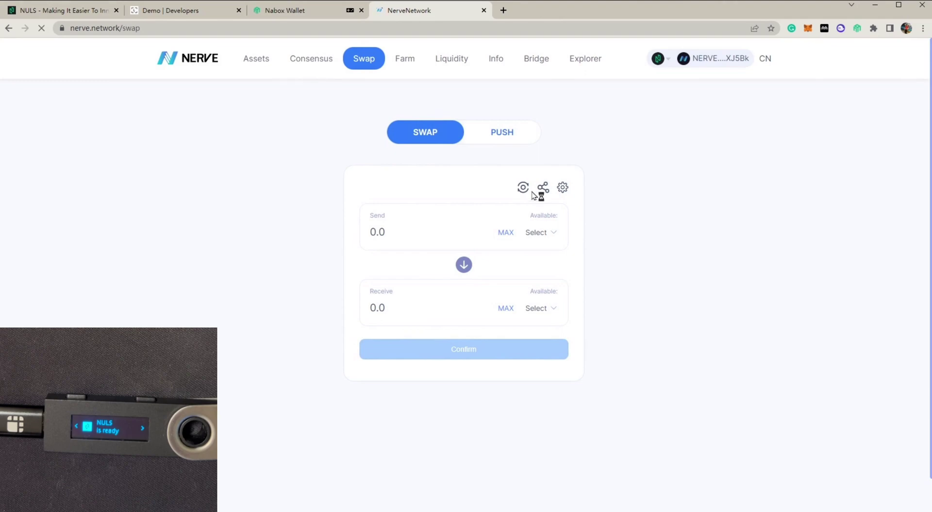
Step: Set up a swap from USDT (TRON) to NVT (NERVE), sending the maximum available amount of 0.00063 USDT
click(541, 234)
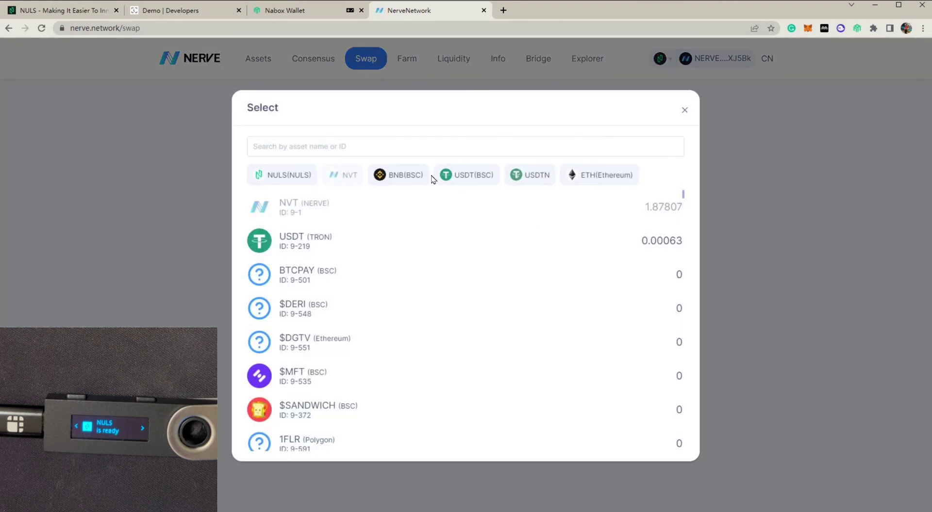
click(335, 241)
click(545, 309)
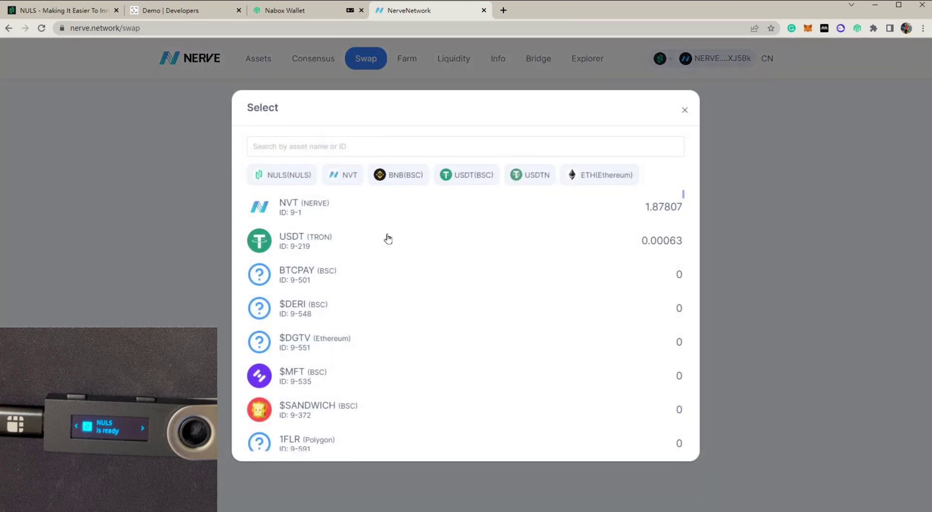
click(319, 210)
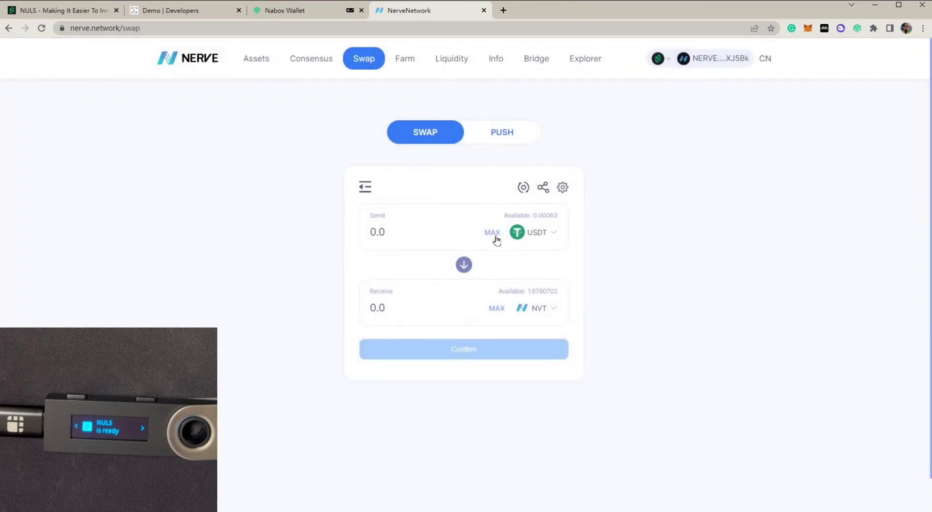
click(492, 233)
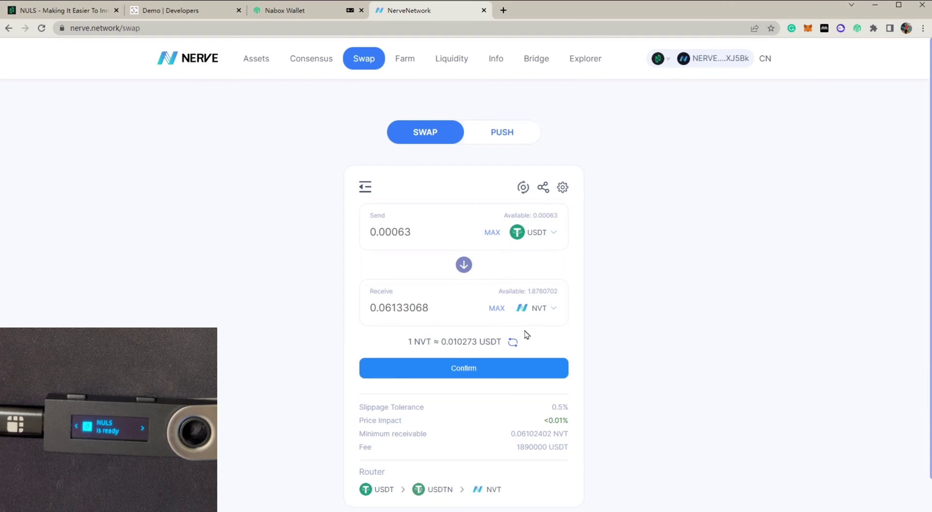
Step: Try to confirm and sign the USDT to NVT swap through Nabox Wallet without blind signing enabled on the Ledger
click(479, 369)
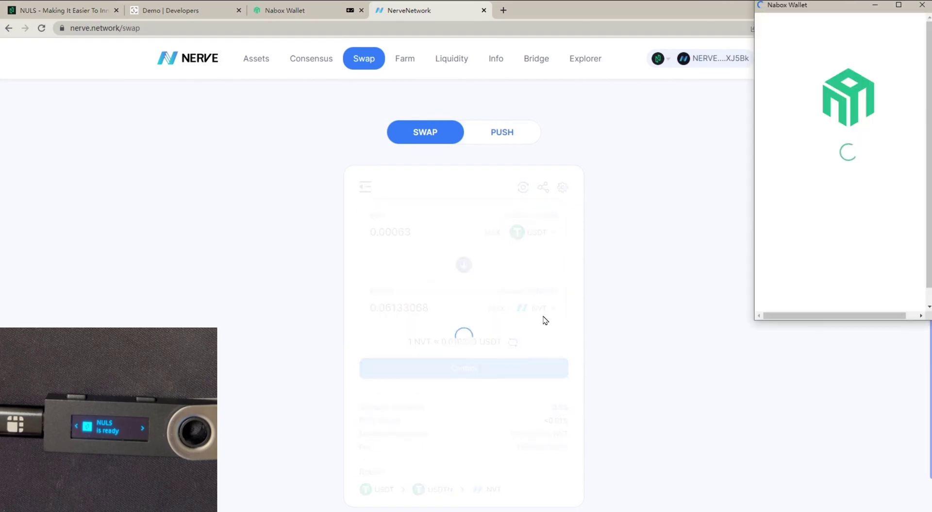
click(878, 289)
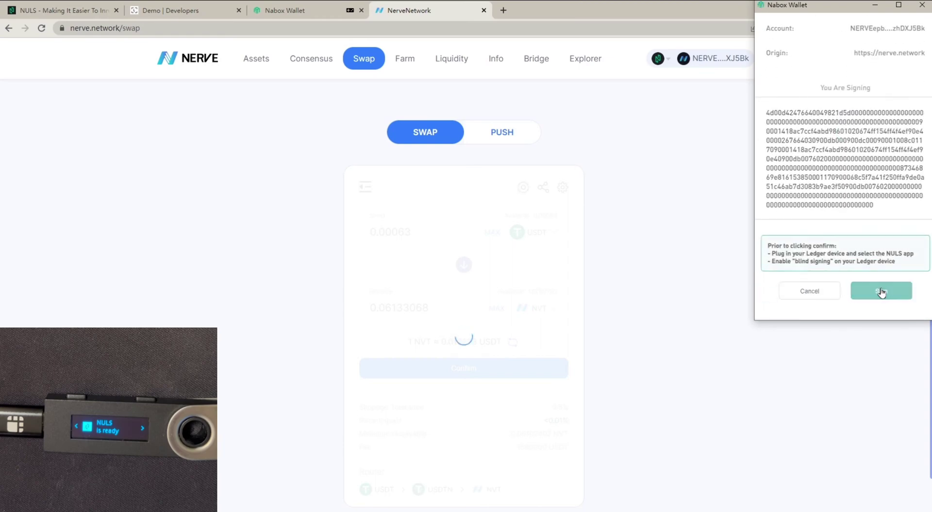
click(847, 256)
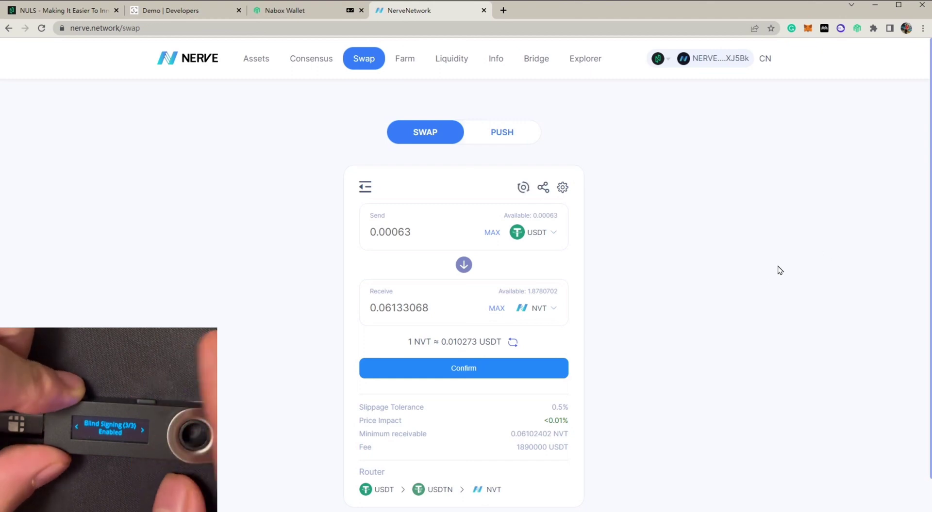
Step: Resubmit the USDT to NVT swap, and sign and confirm it in Nabox Wallet with blind signing enabled on the Ledger
click(488, 372)
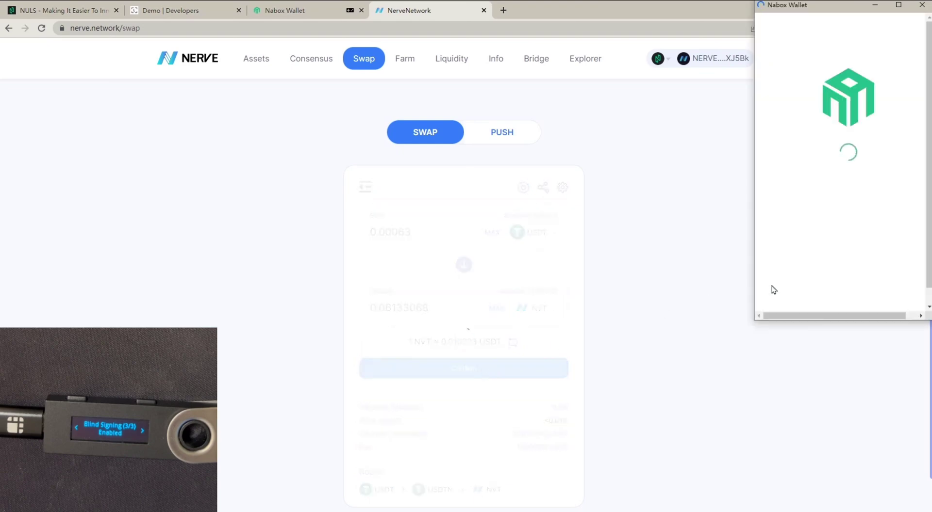
scroll(867, 290, down, 1)
click(879, 293)
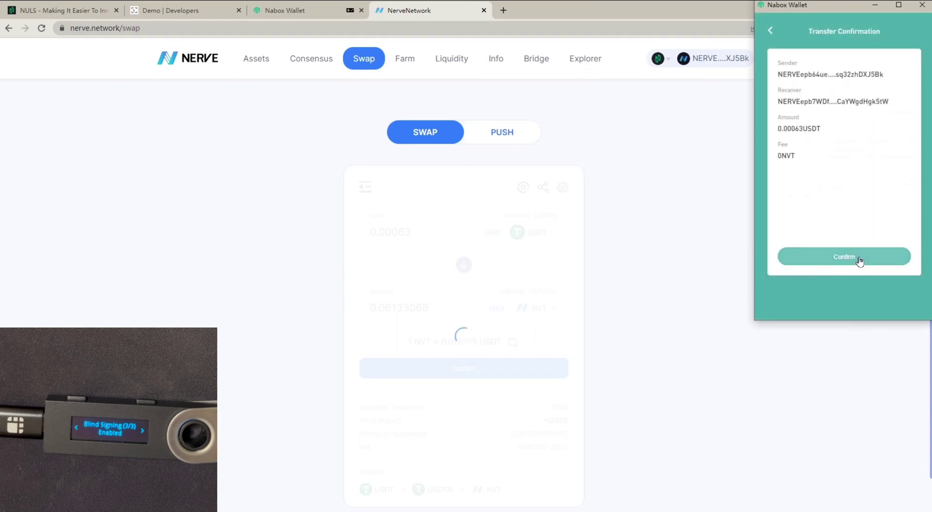
click(859, 261)
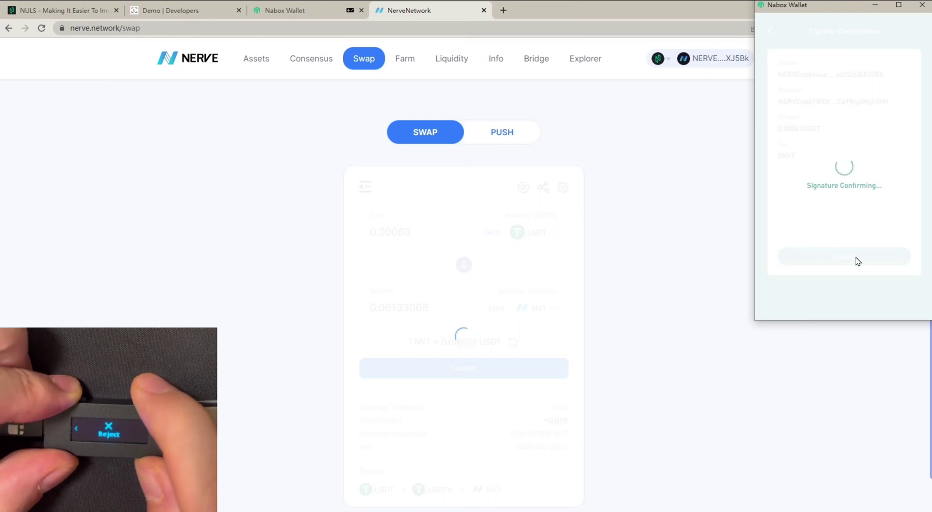
click(859, 260)
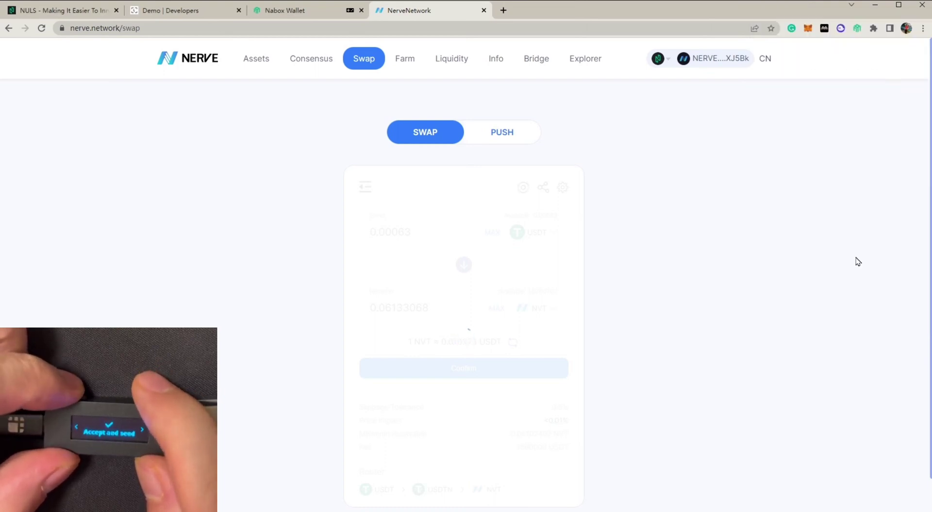